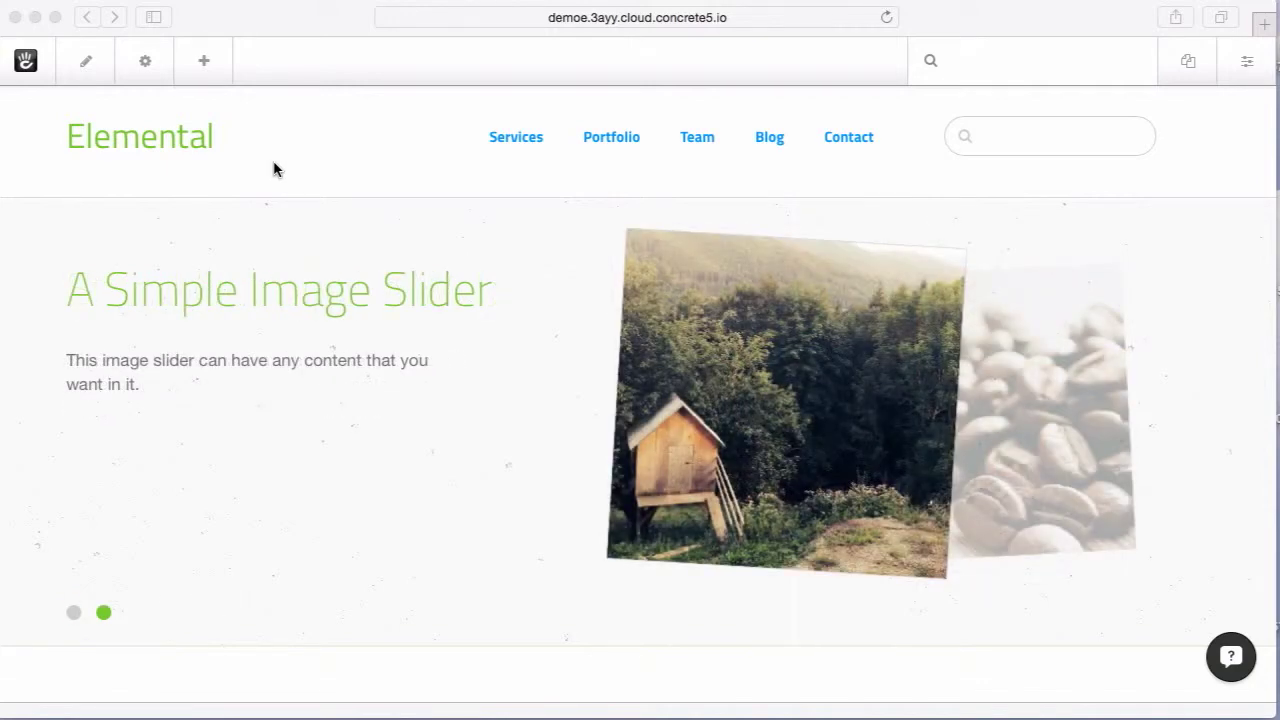
Open the website's full sitemap from the dashboard
click(274, 164)
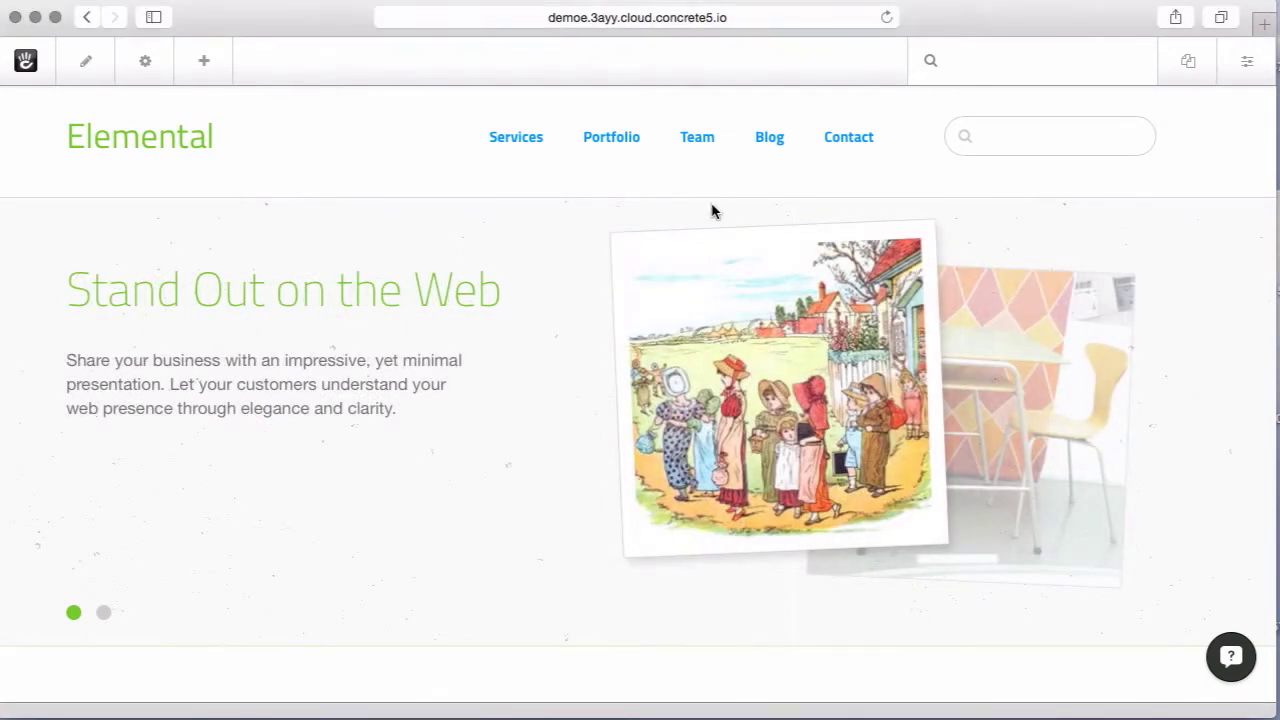
scroll(506, 323, down, 3)
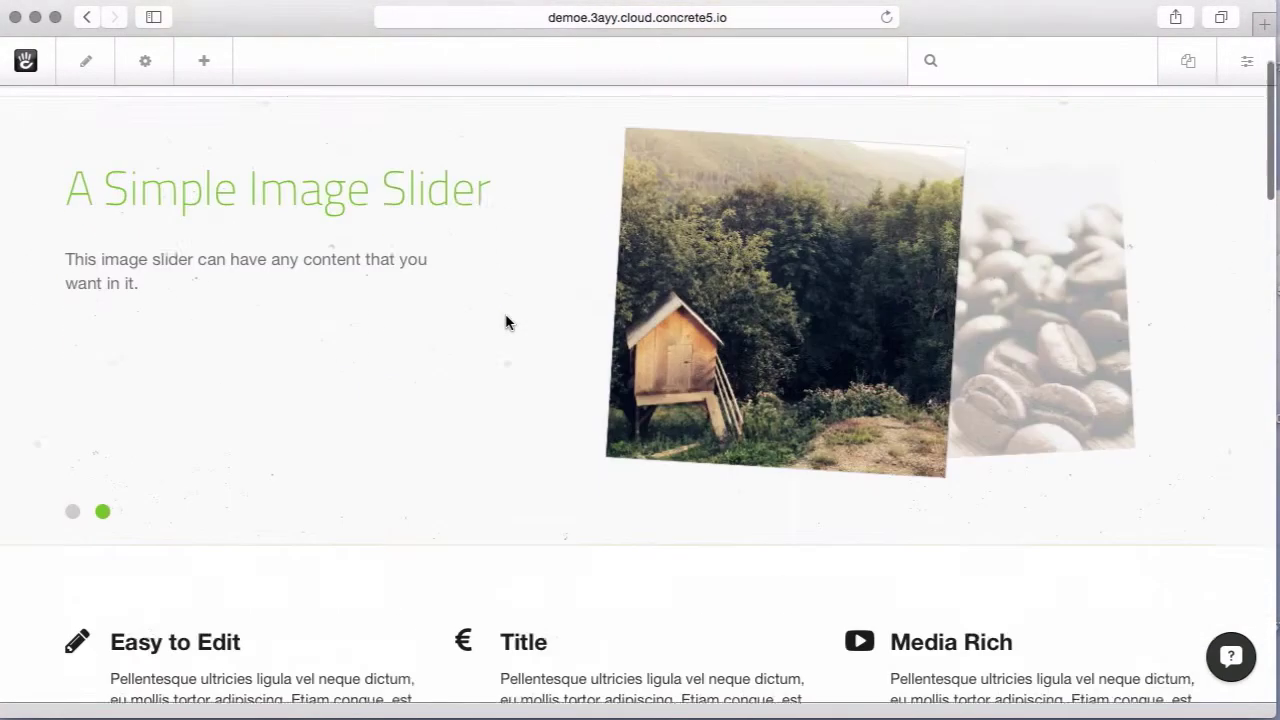
scroll(506, 323, up, 3)
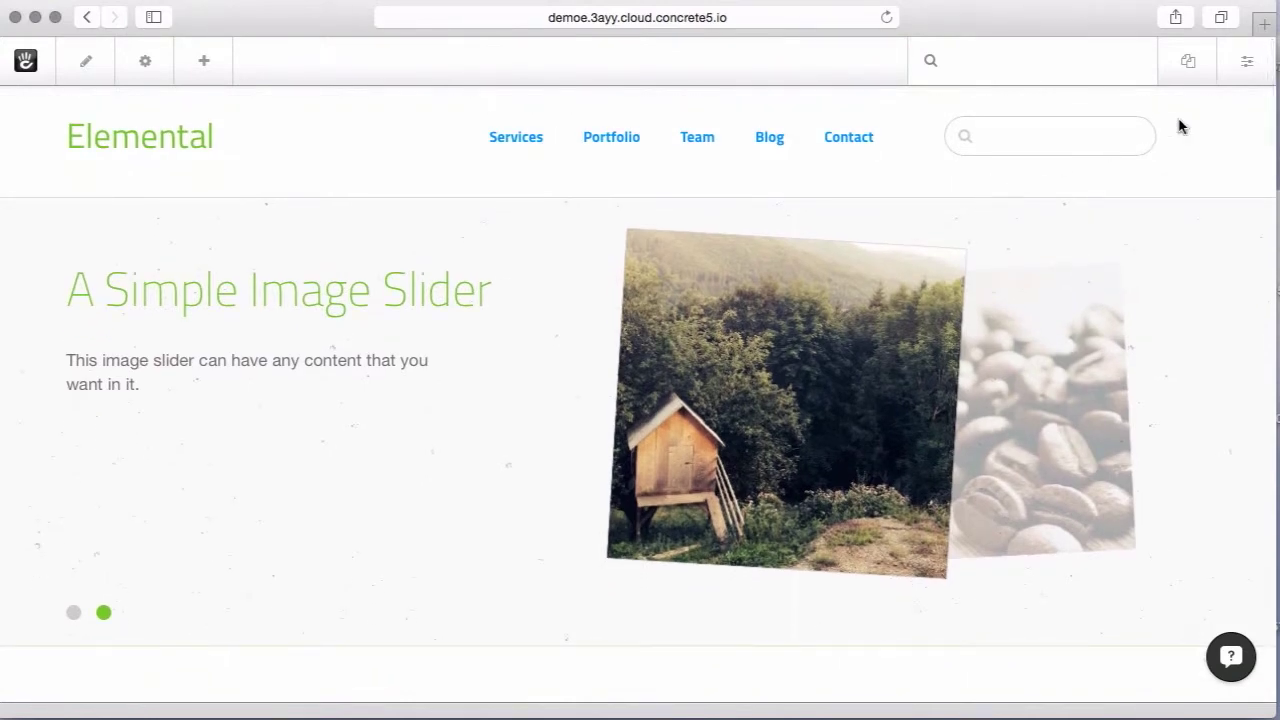
click(1256, 75)
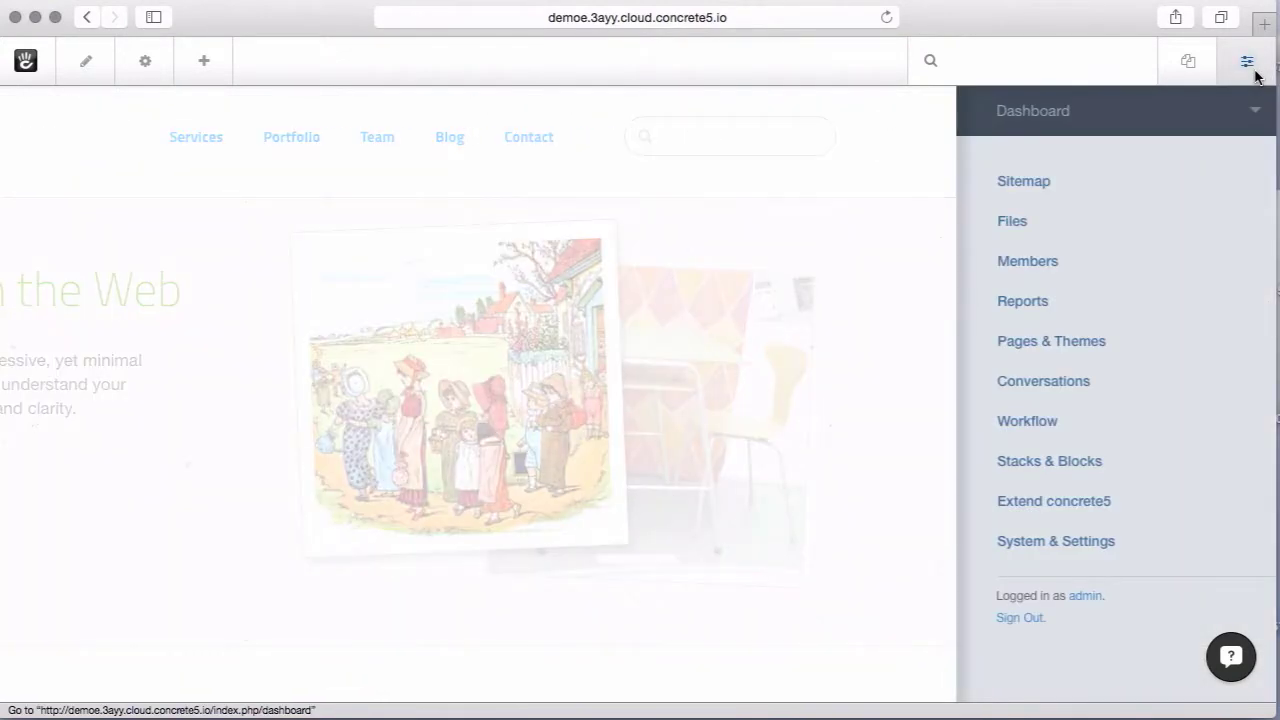
click(1050, 190)
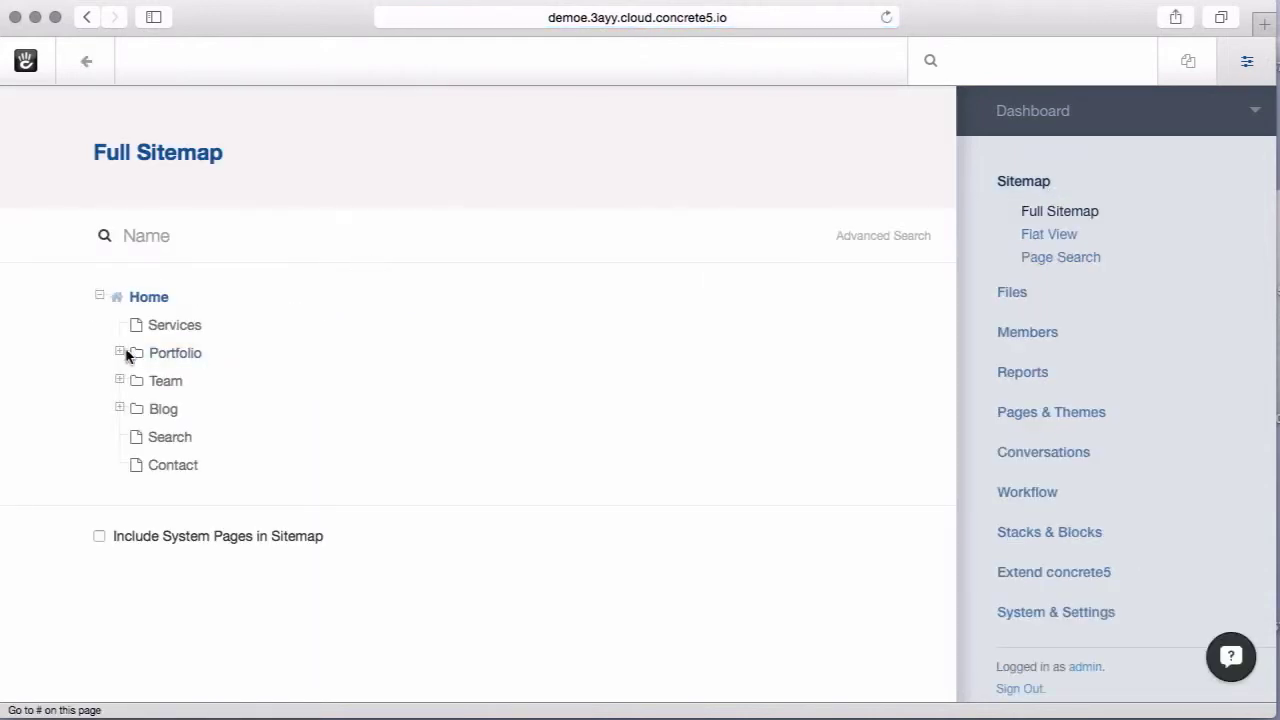
Expand the Portfolio and Team branches of the sitemap to examine their subpages, and collapse Team again
mouse_move(126, 355)
mouse_down()
mouse_move(126, 380)
mouse_move(124, 352)
mouse_up()
click(120, 352)
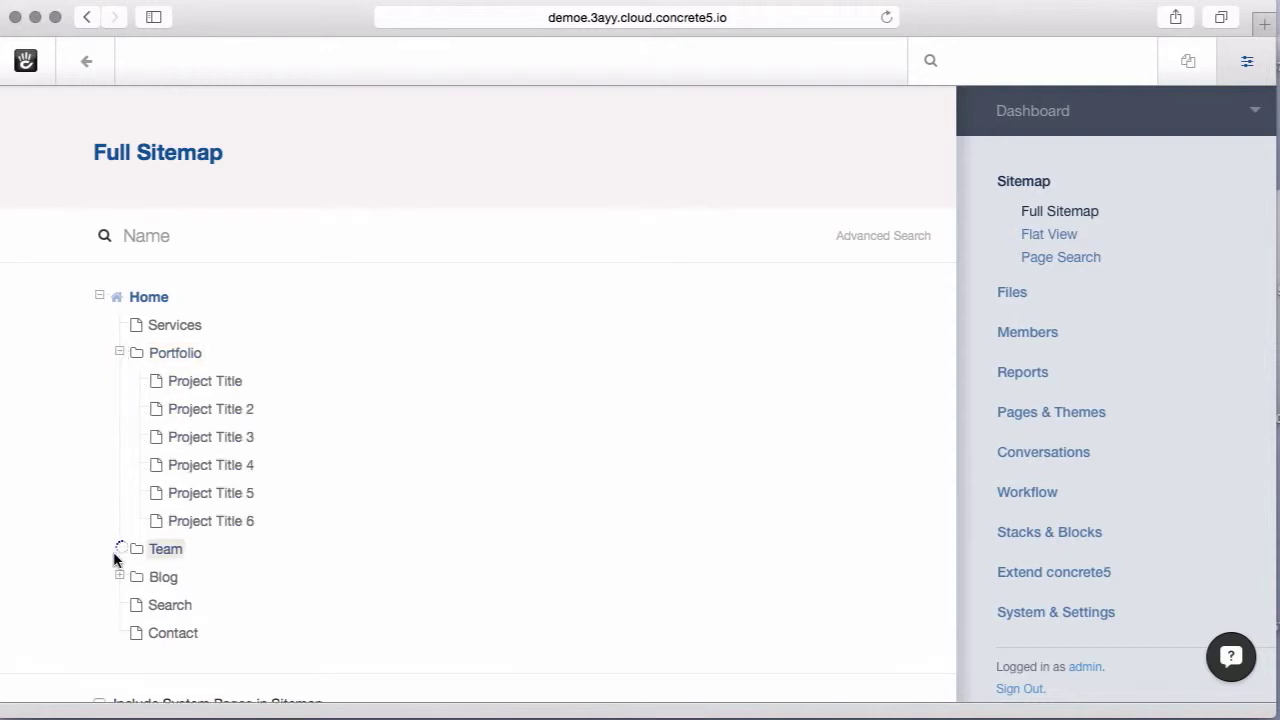
click(117, 550)
click(117, 549)
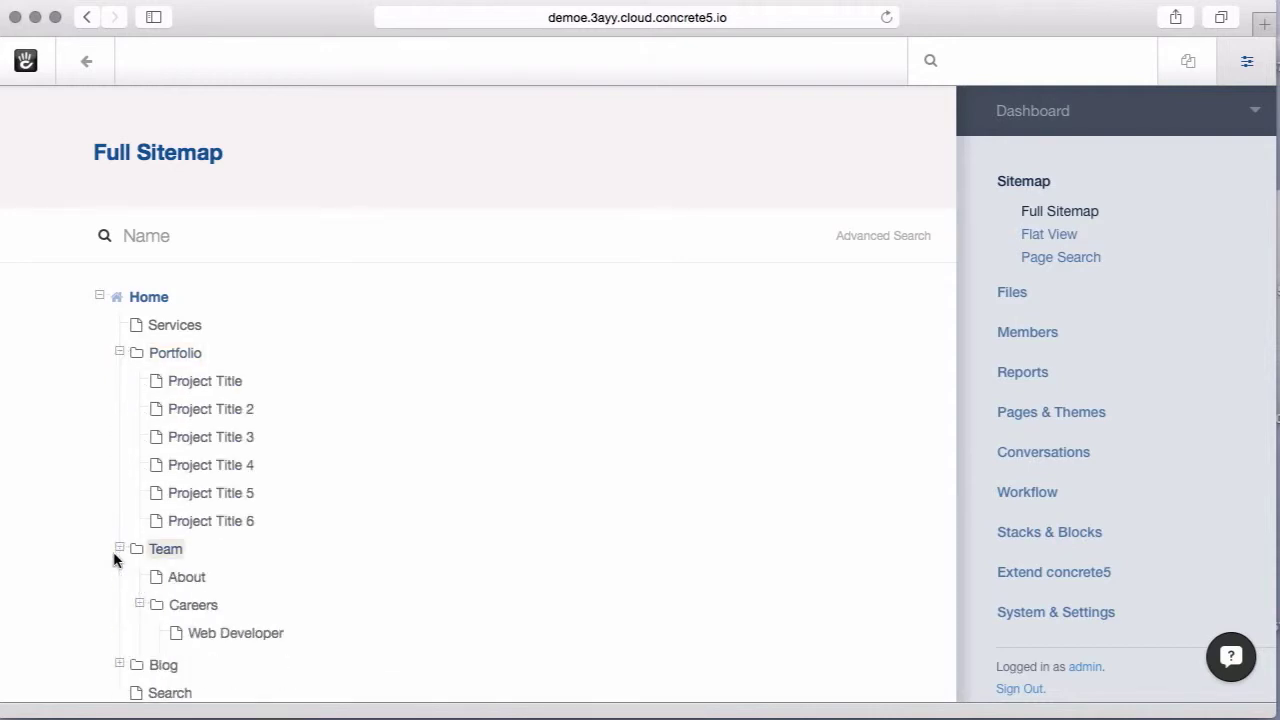
scroll(349, 354, down, 2)
scroll(349, 354, down, 1)
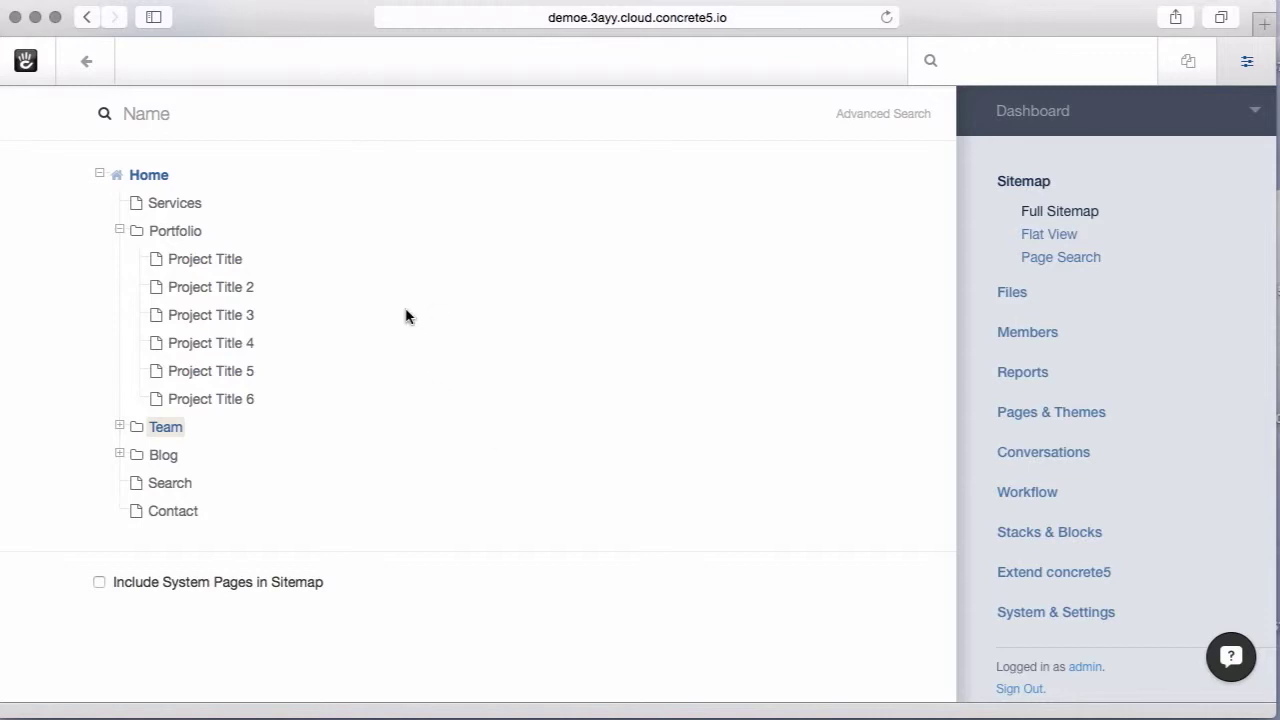
Add an empty page named "Private Area" beneath Home and publish it
click(155, 176)
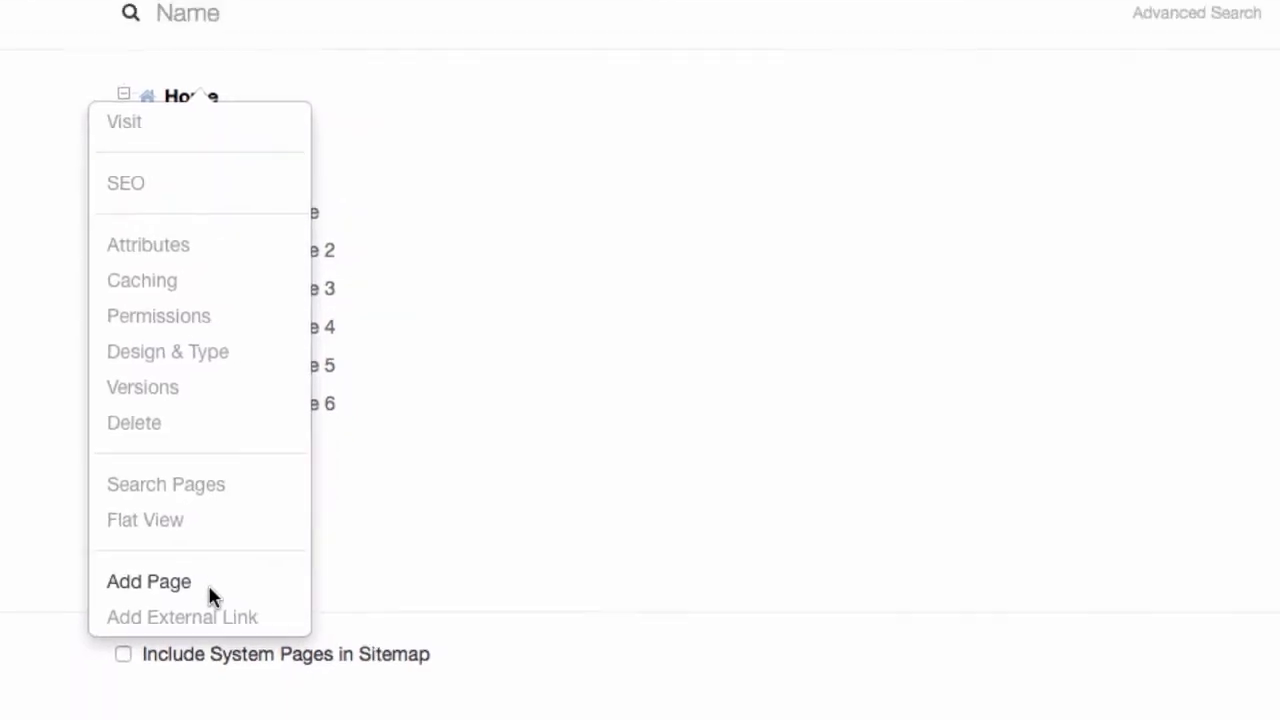
click(118, 529)
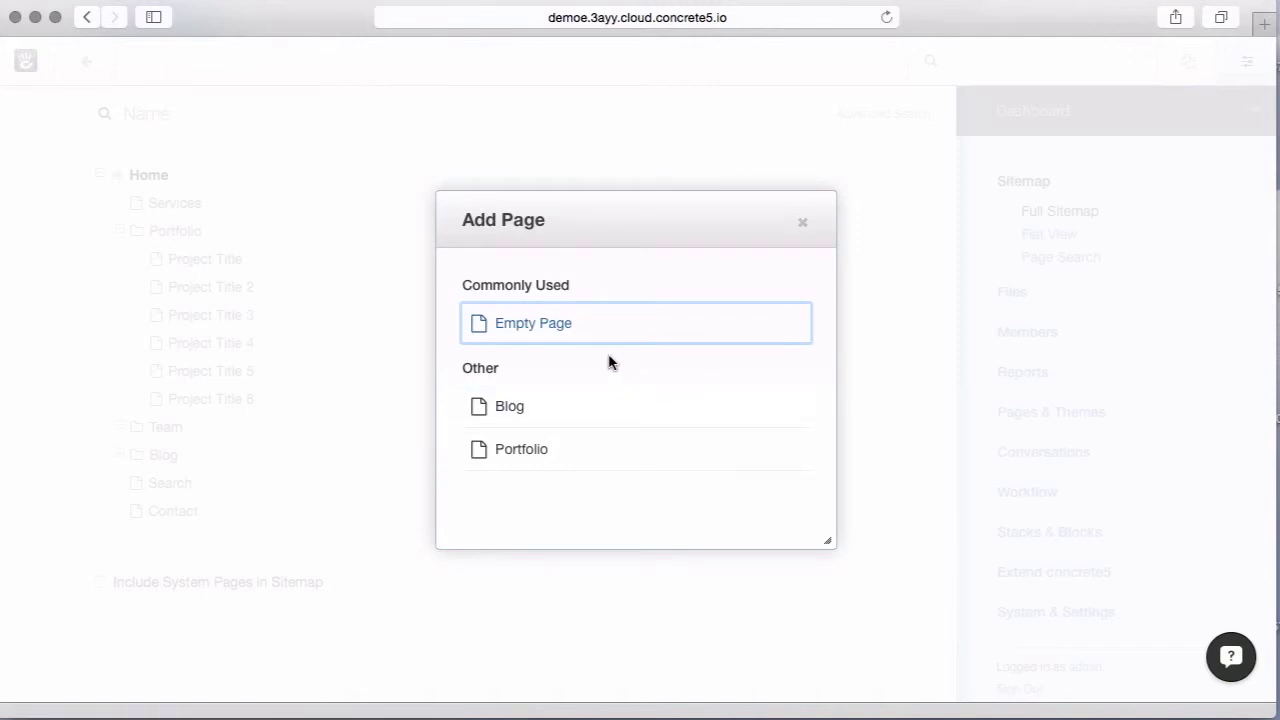
click(588, 320)
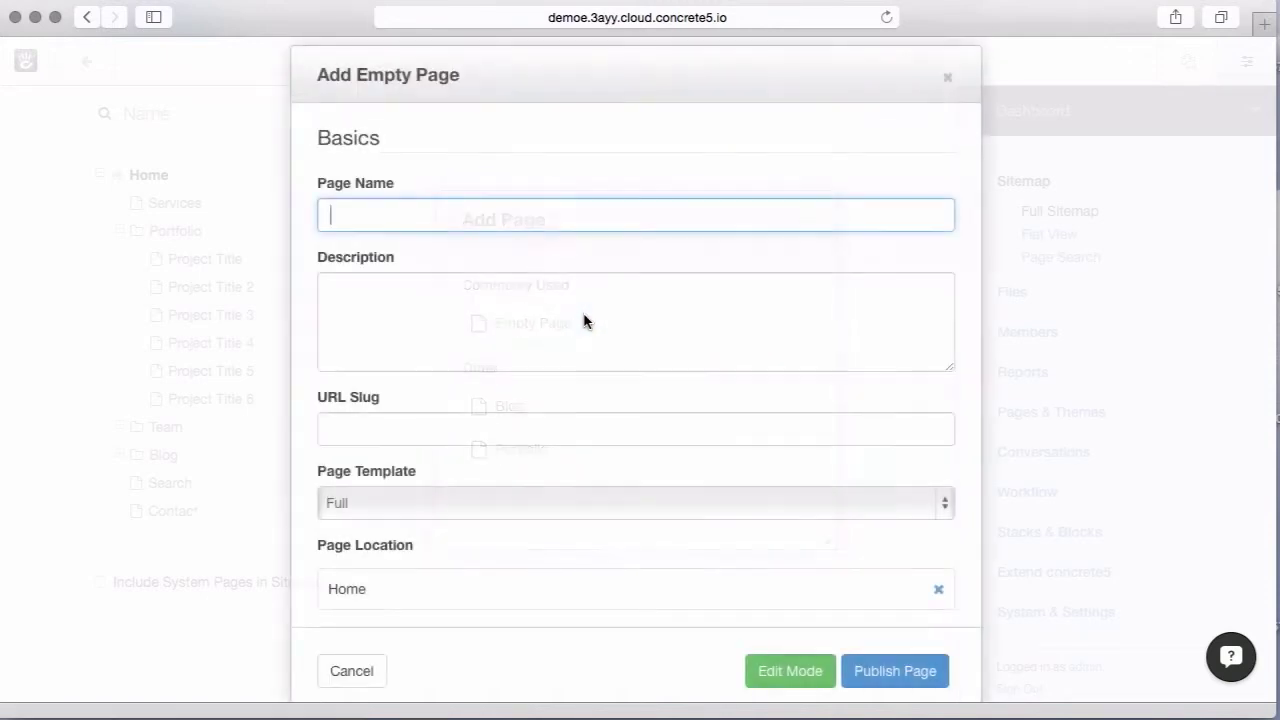
text(P)
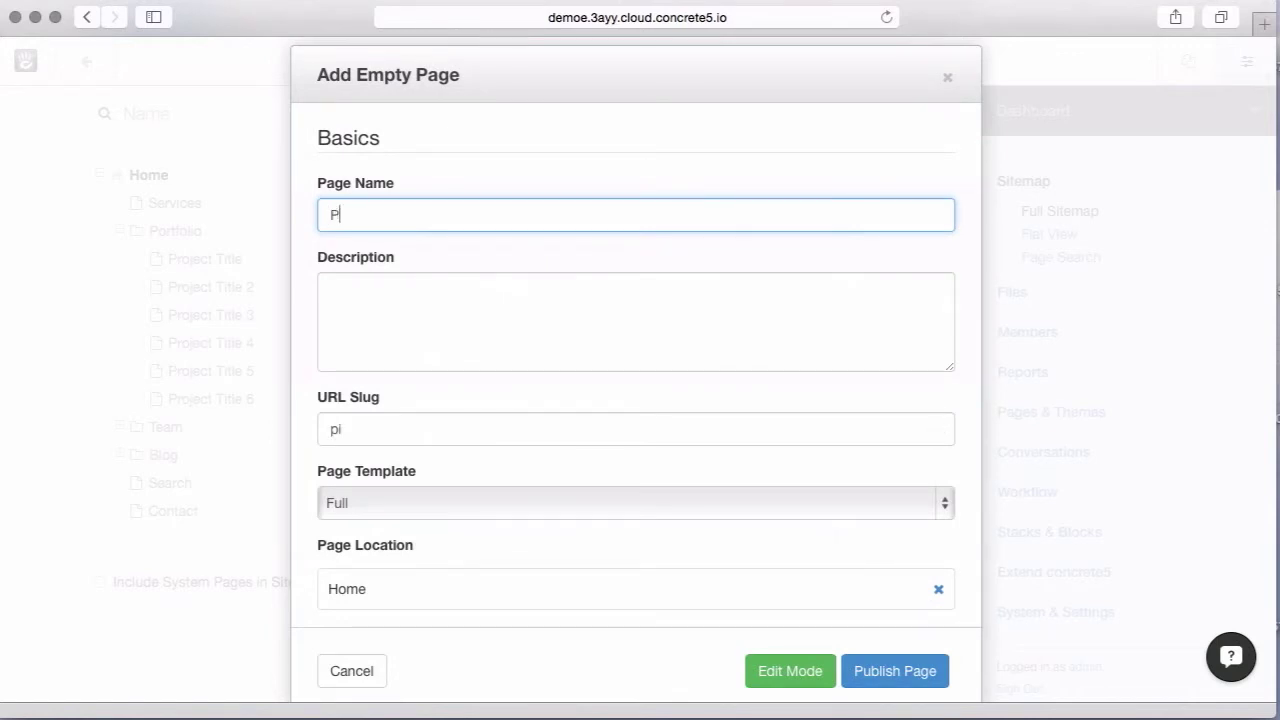
text(rivate Area)
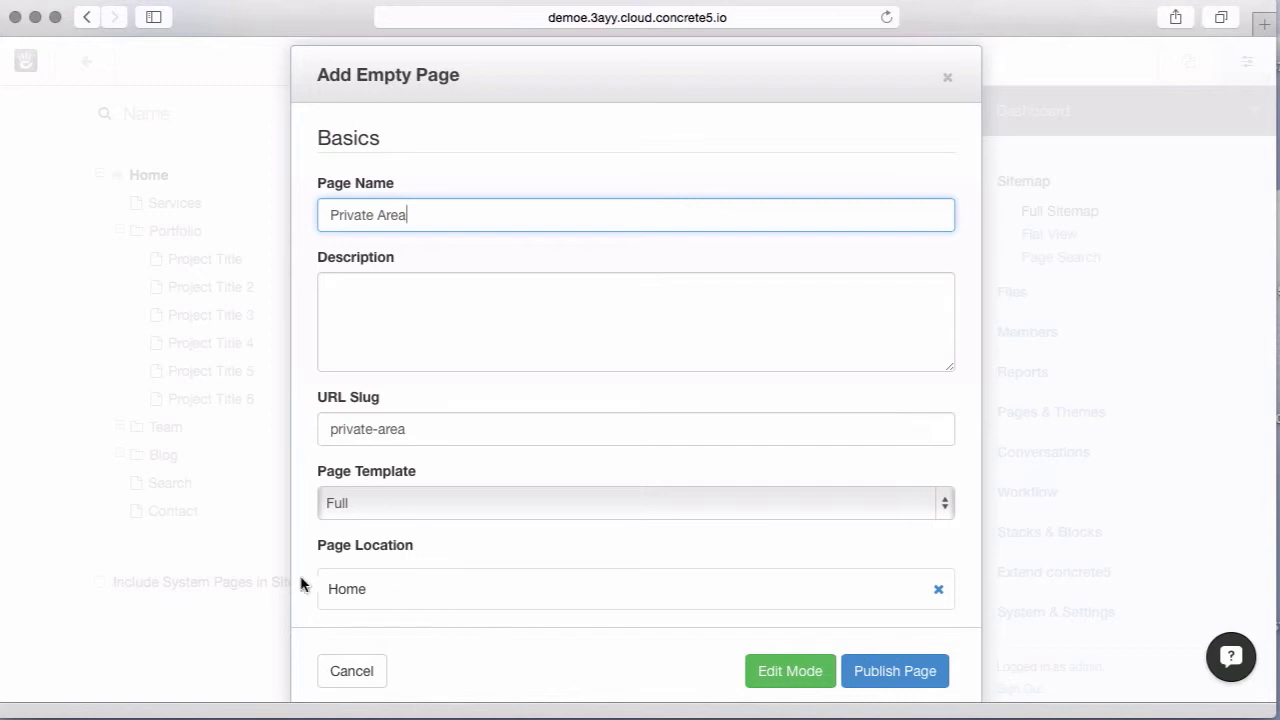
click(895, 667)
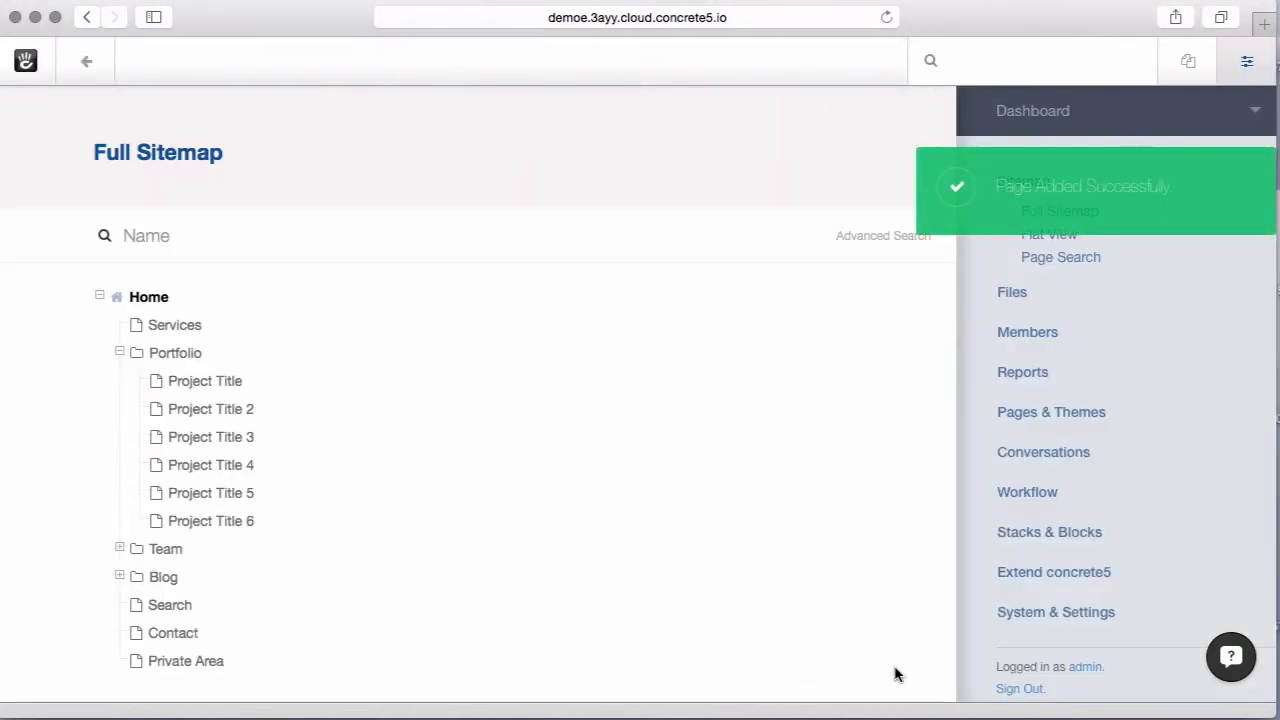
Restrict viewing of the Private Area page to Administrators only, removing Guest access, and save the permissions
click(206, 664)
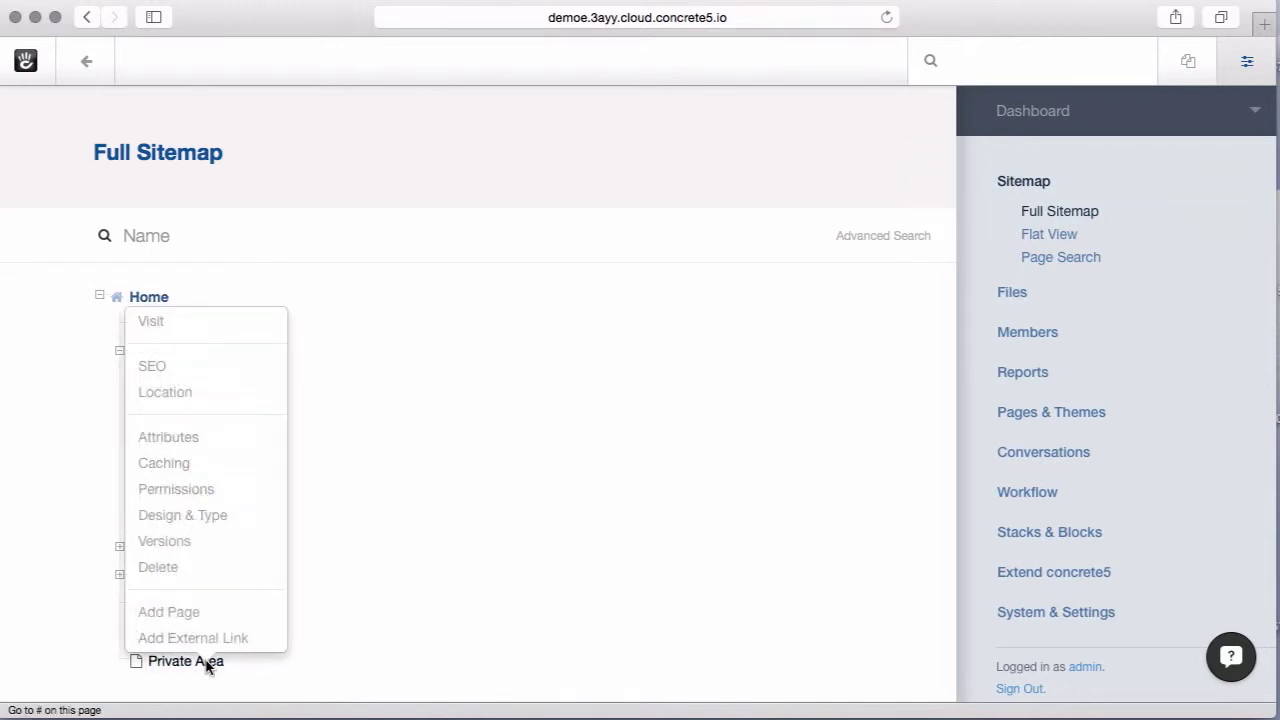
click(225, 491)
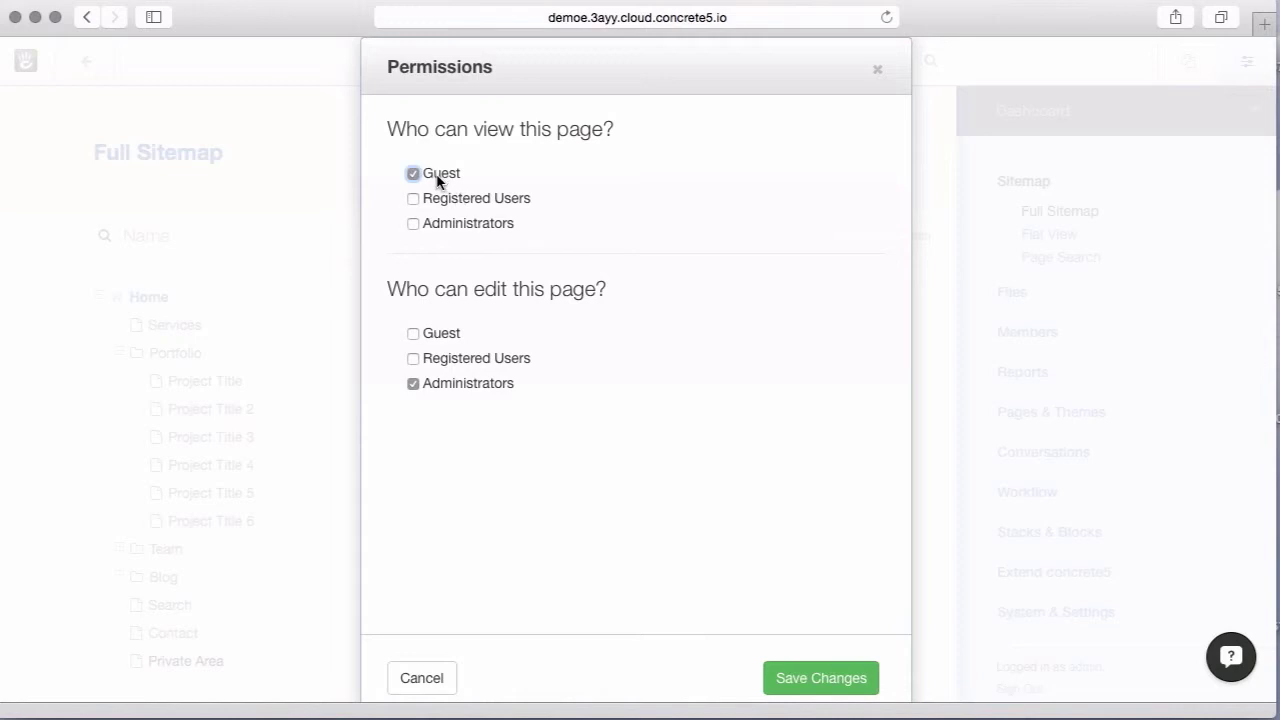
click(414, 225)
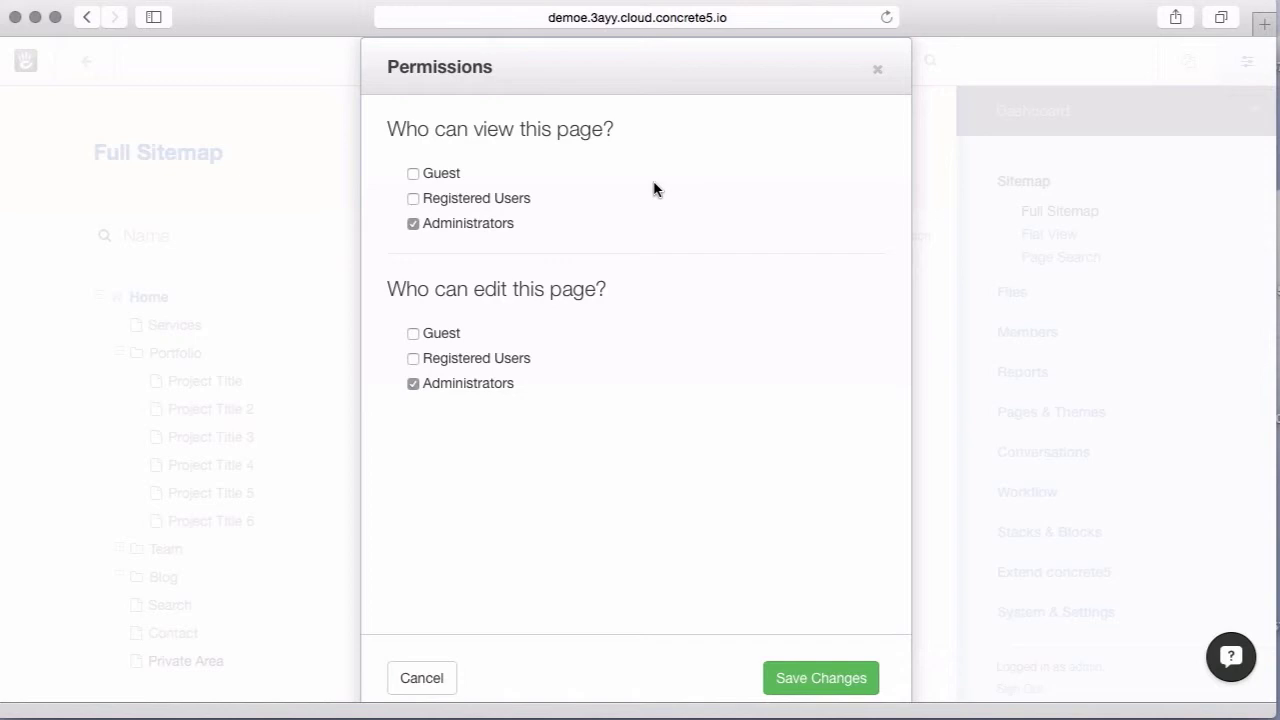
click(825, 678)
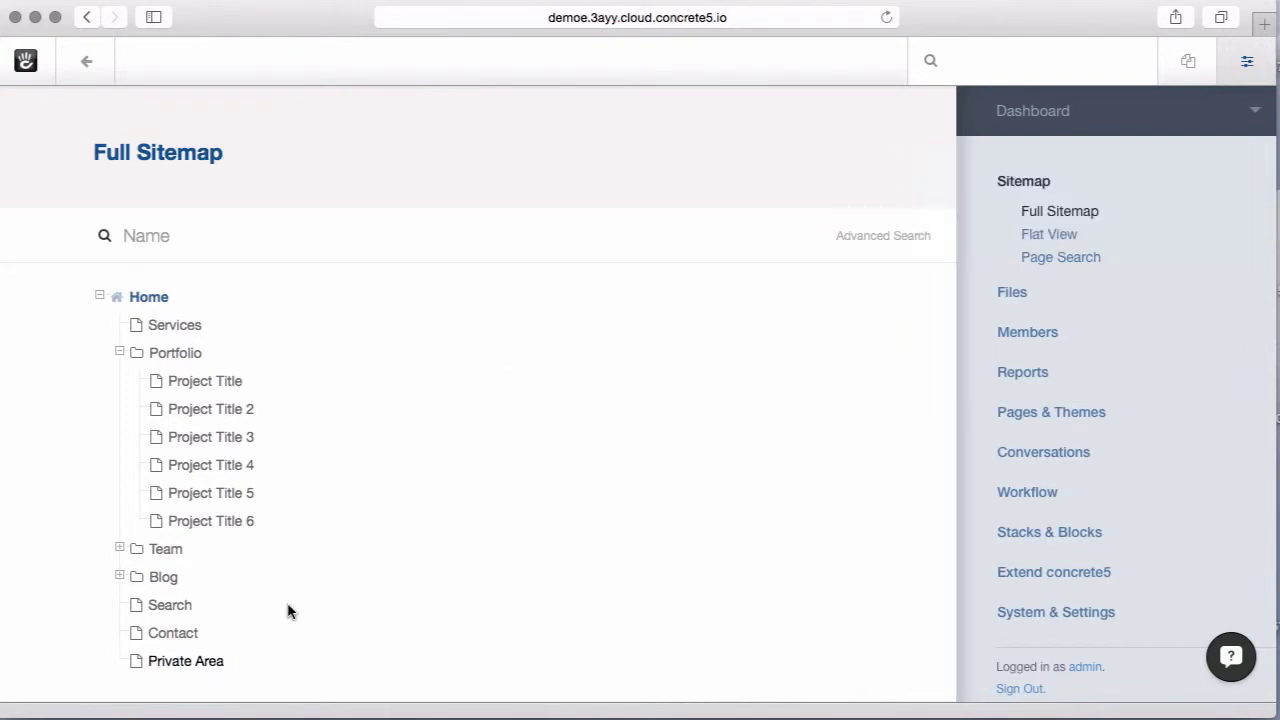
Collapse the Portfolio branch and move the Team page beneath Private Area without saving its old page path
scroll(288, 612, down, 2)
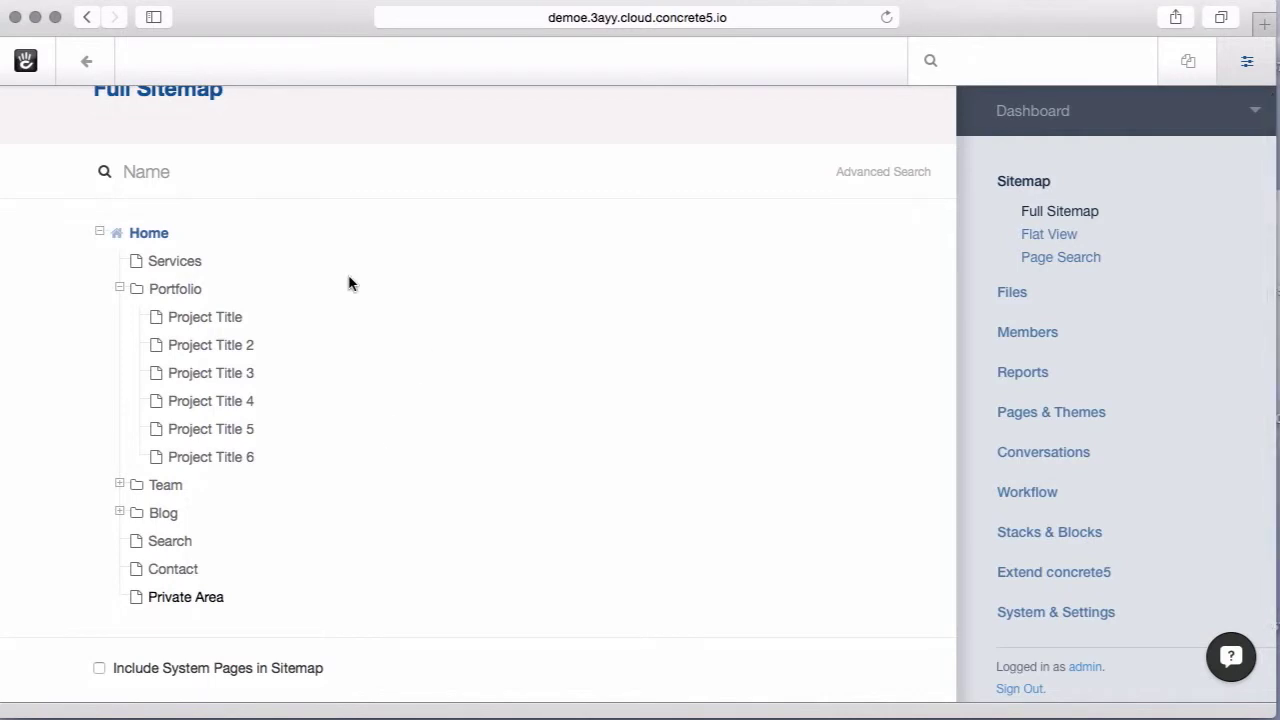
click(121, 288)
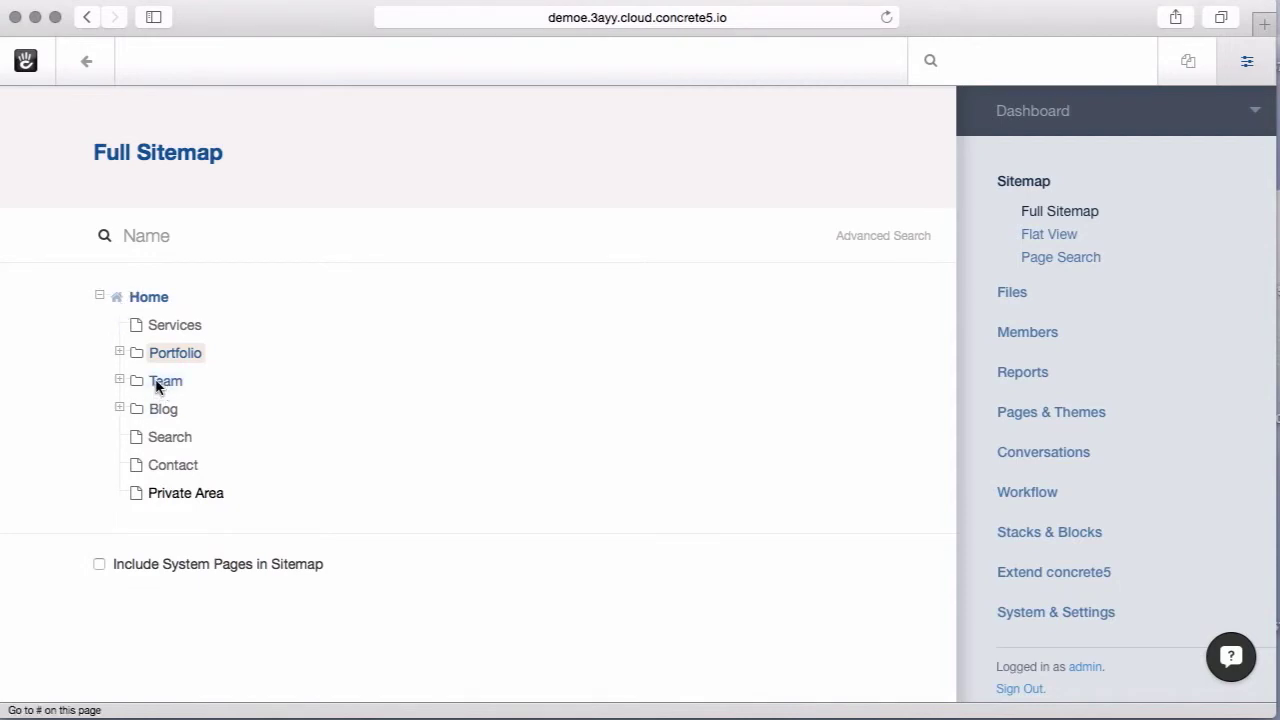
drag(137, 386, 175, 500)
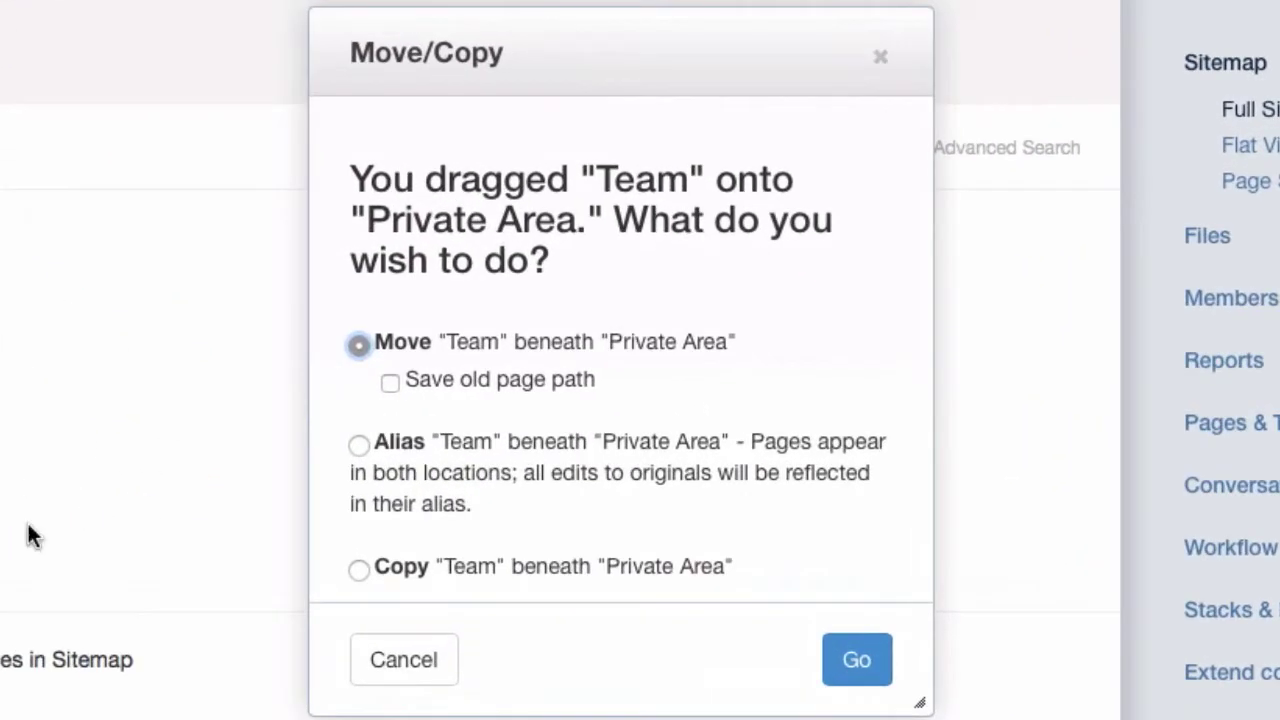
scroll(547, 380, down, 3)
scroll(547, 380, up, 1)
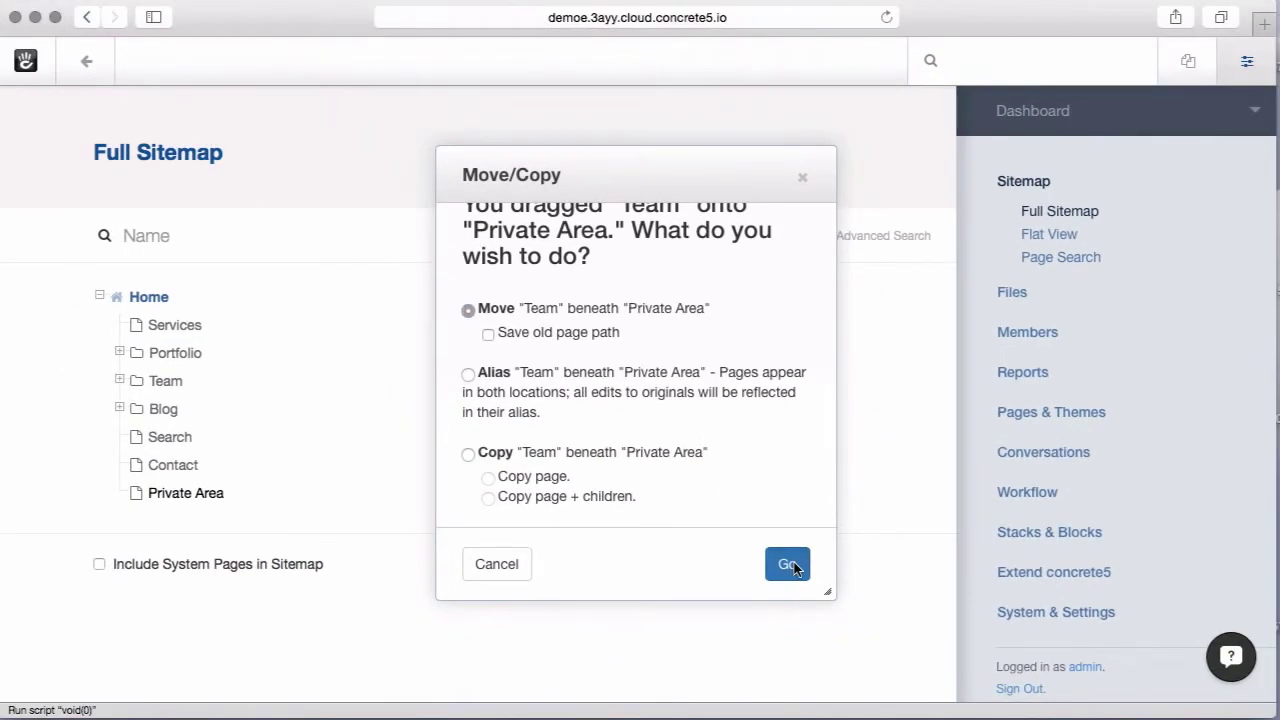
click(790, 564)
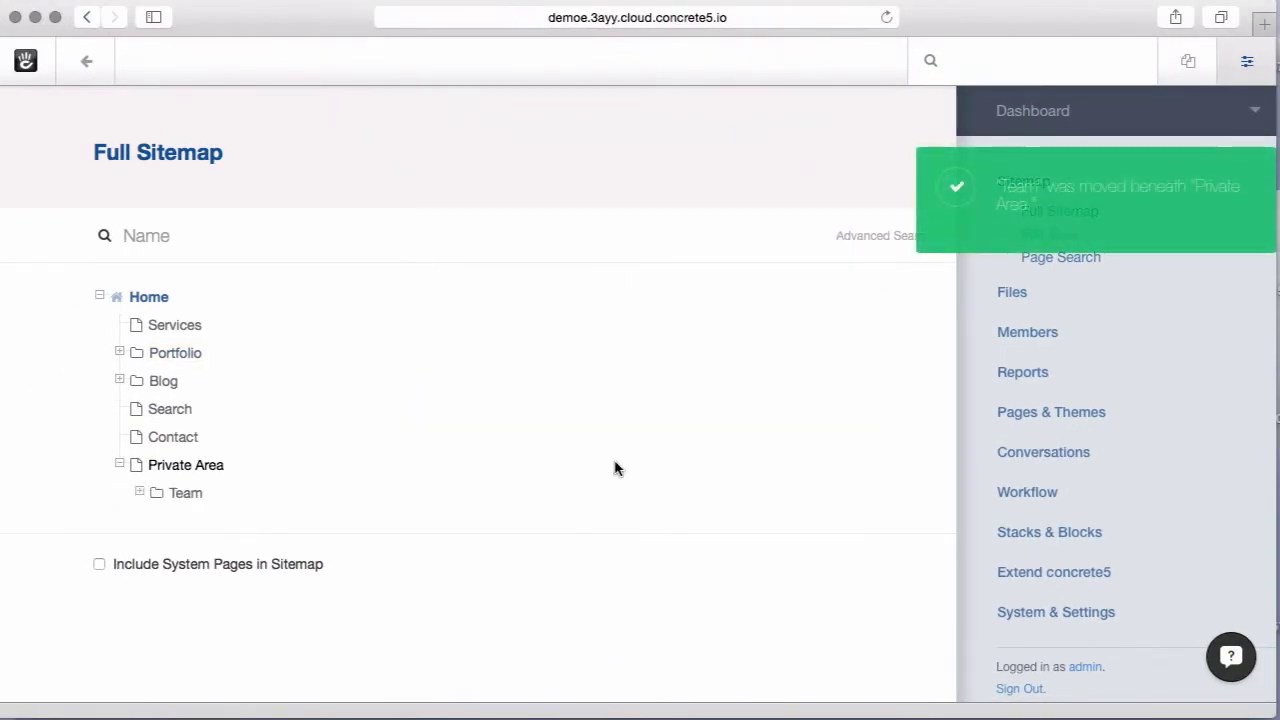
Move the Portfolio and Services pages beneath Private Area as well
drag(134, 354, 212, 468)
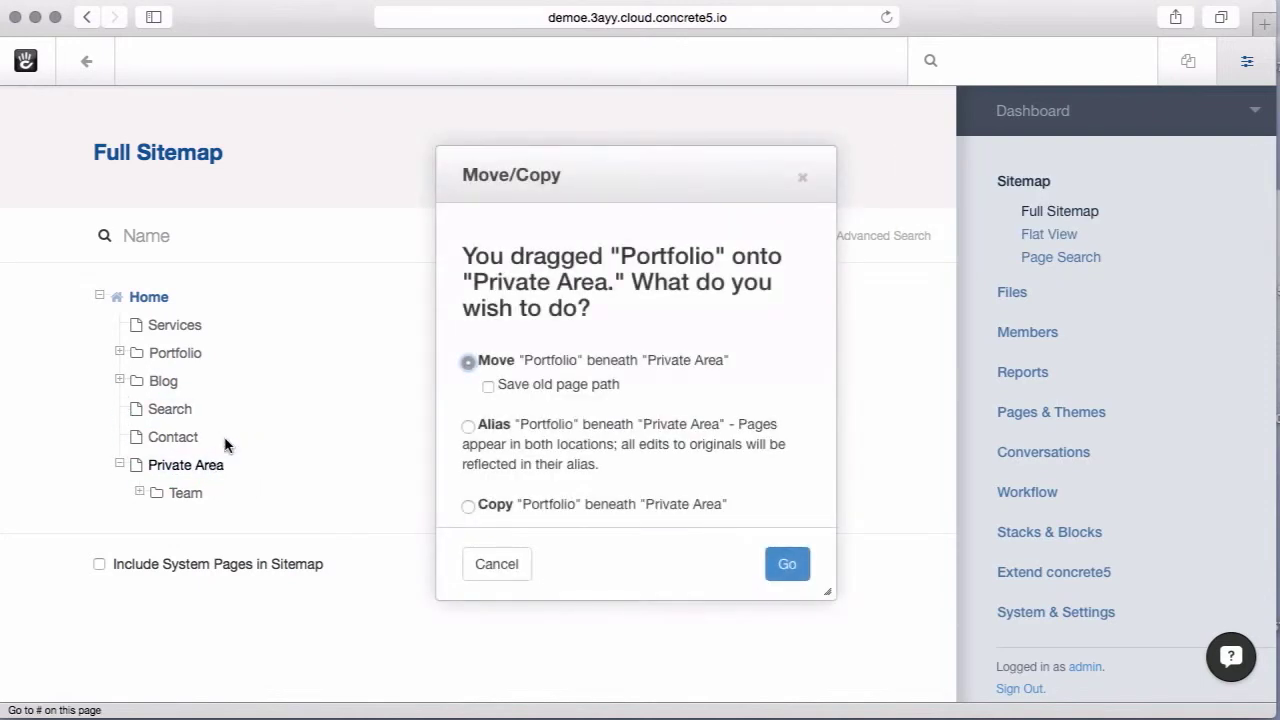
click(789, 570)
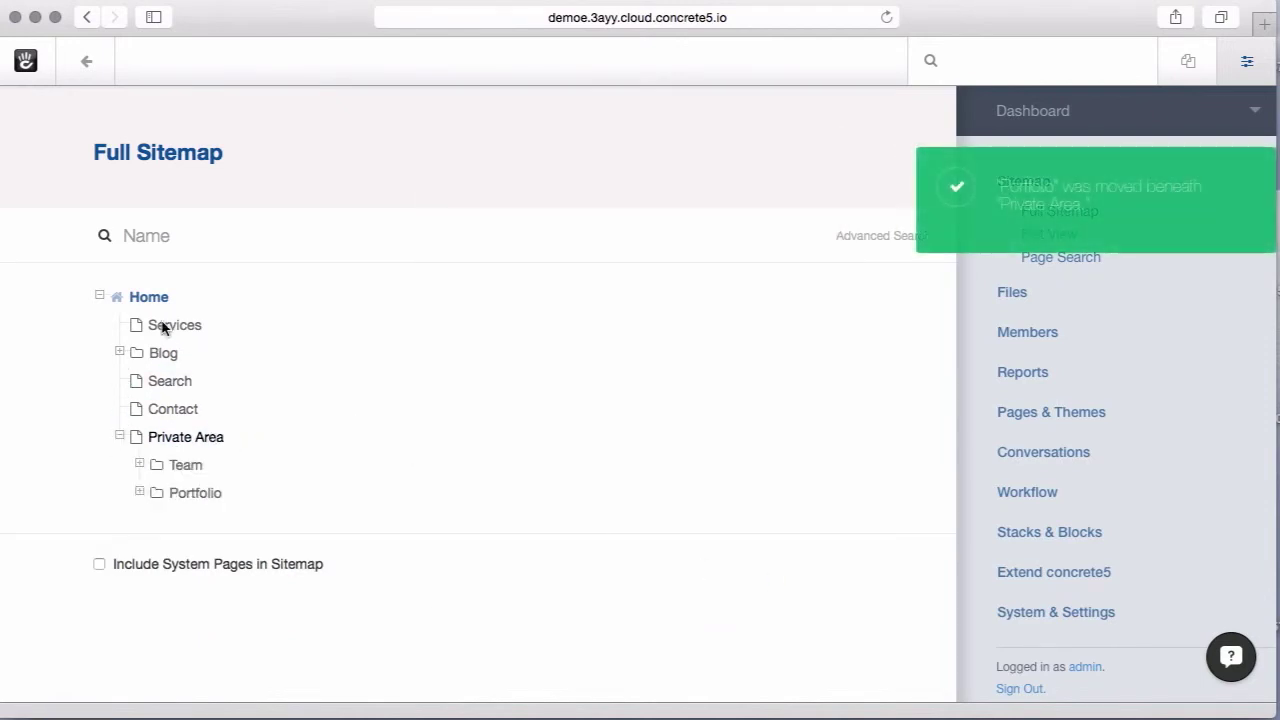
drag(195, 338, 191, 443)
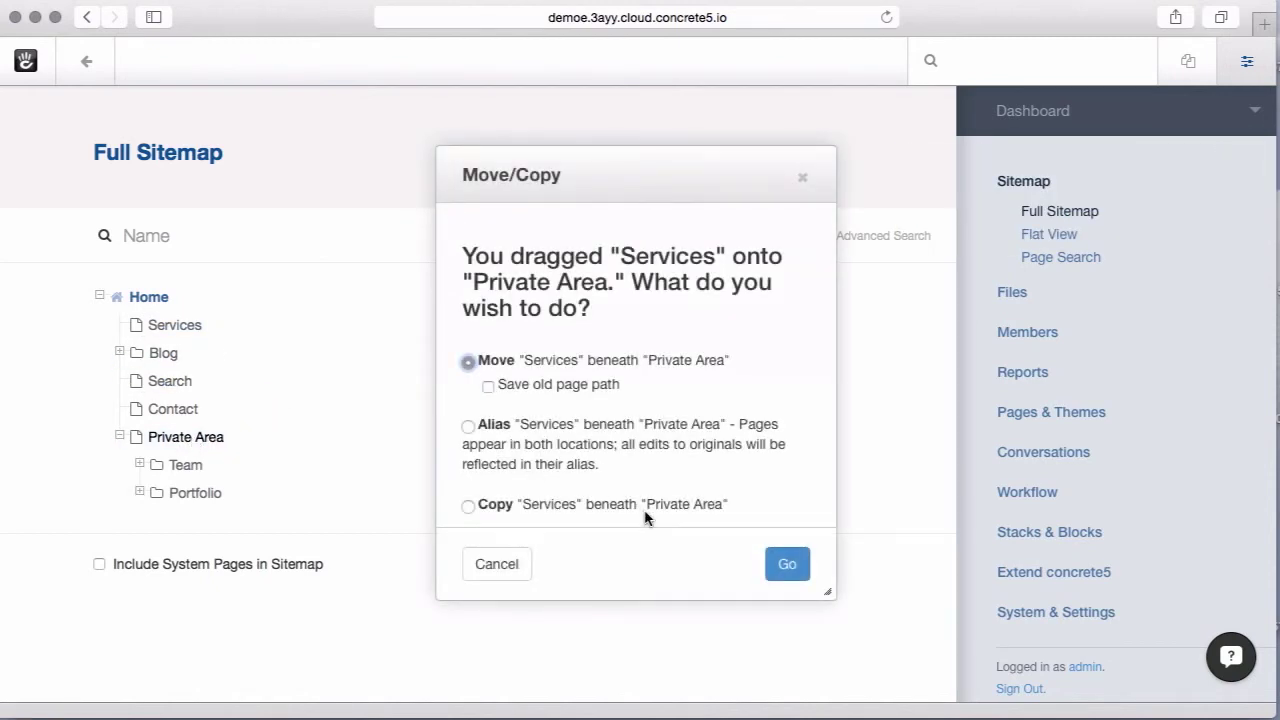
click(804, 576)
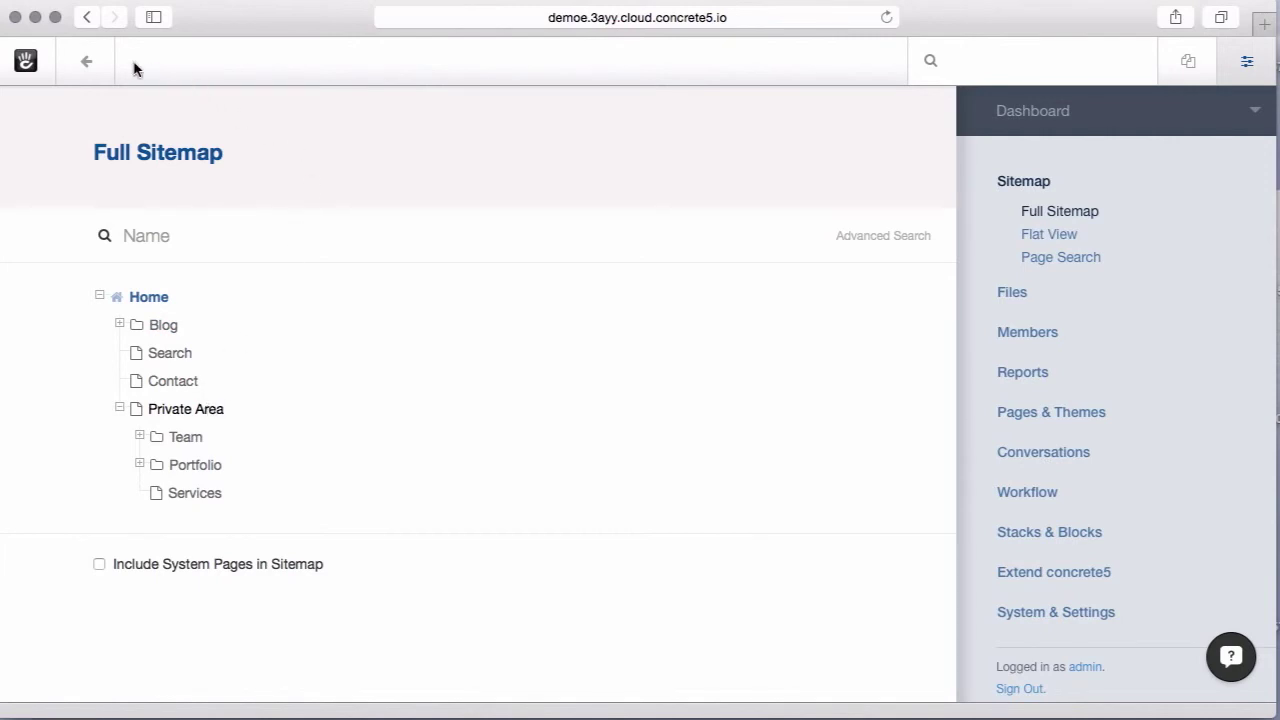
Return to the website's home page to check its navigation, and sign out of the administrator account
click(104, 68)
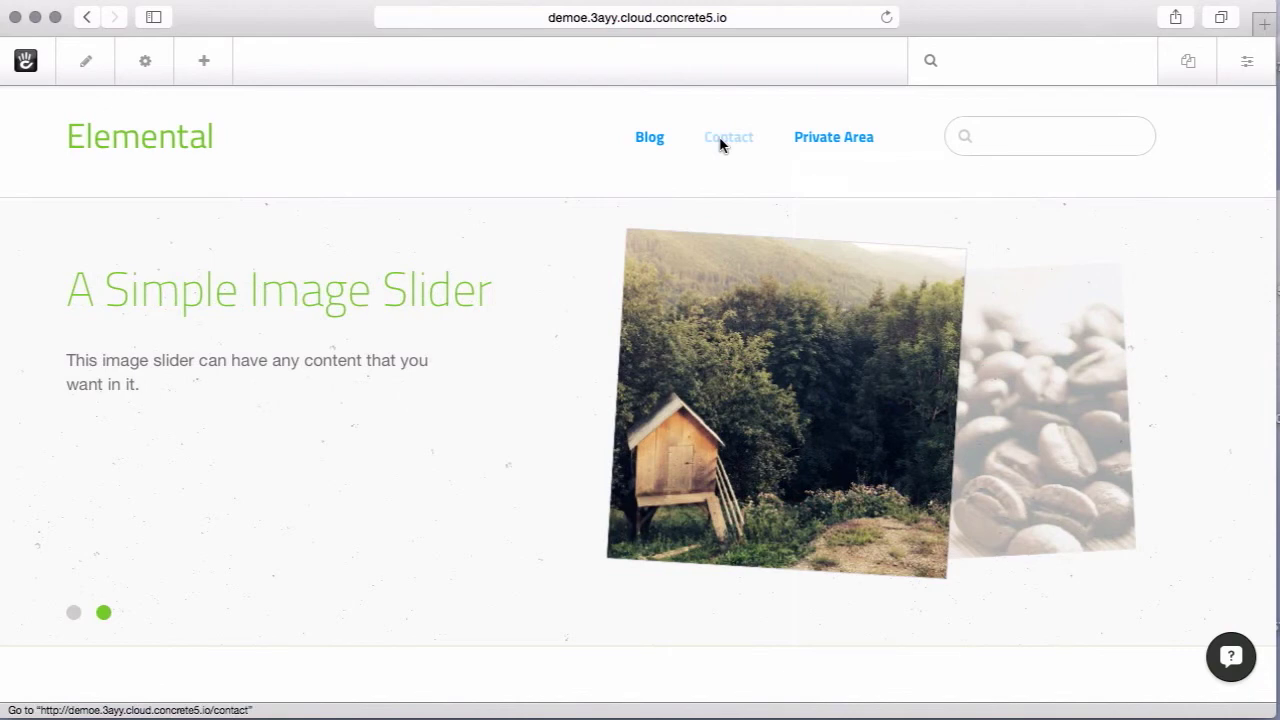
mouse_move(828, 142)
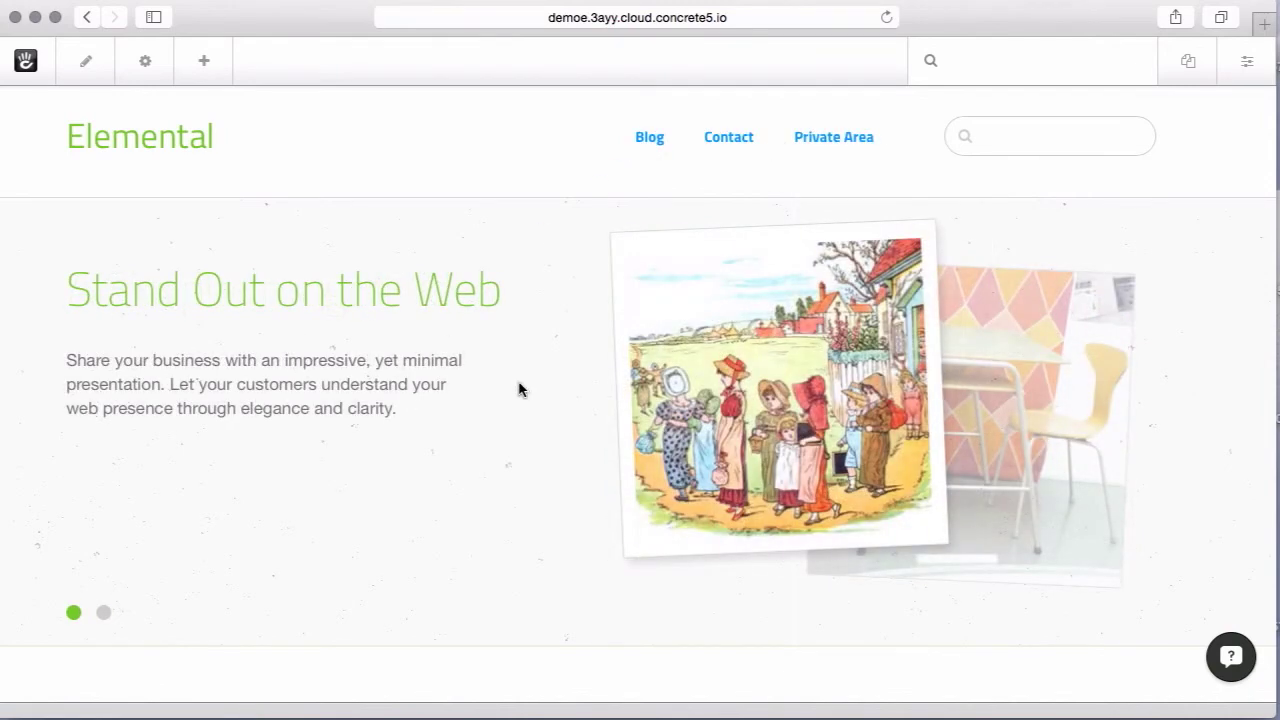
click(1247, 80)
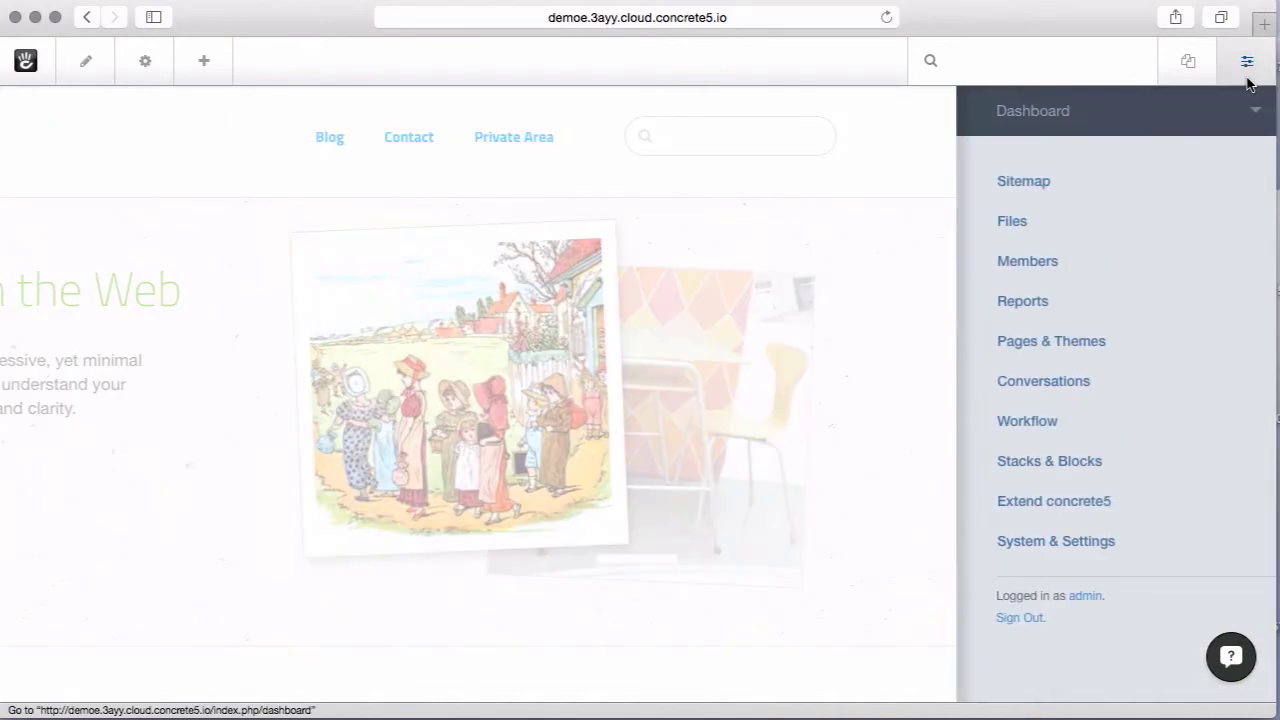
click(1019, 618)
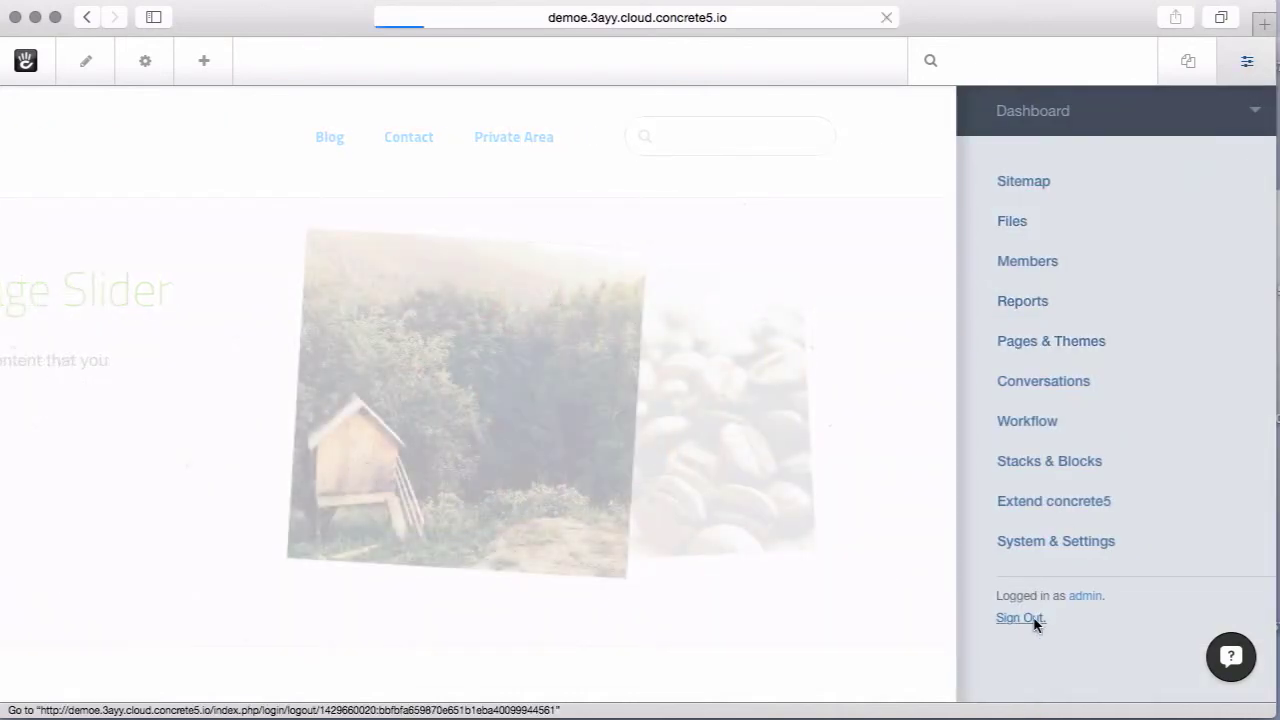